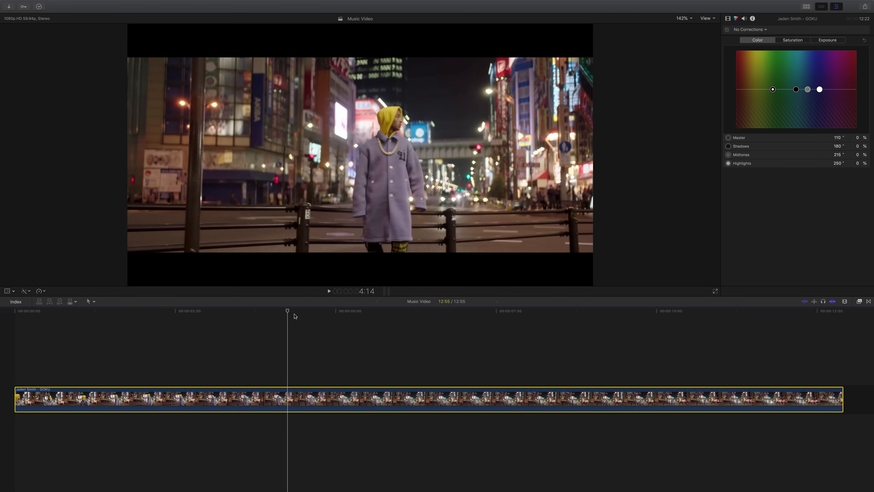
Select the clip and bring up its colour correction controls in the inspector
click(294, 317)
click(736, 19)
click(729, 19)
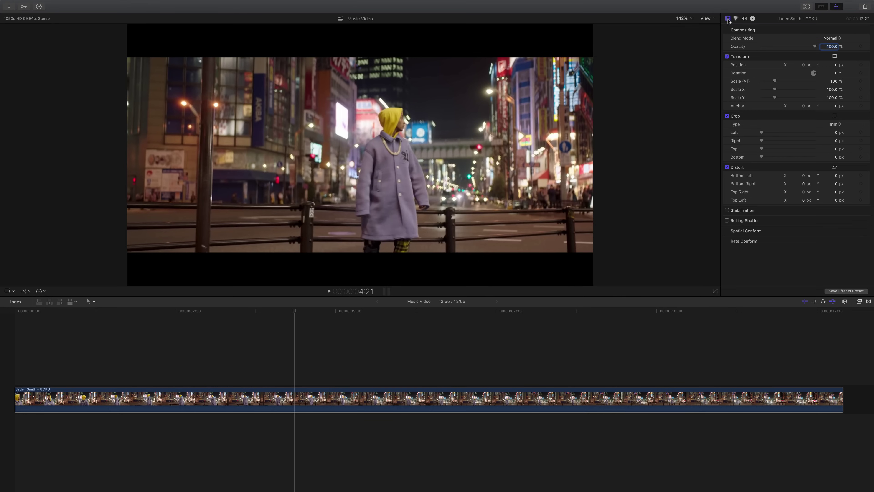
click(736, 19)
click(744, 18)
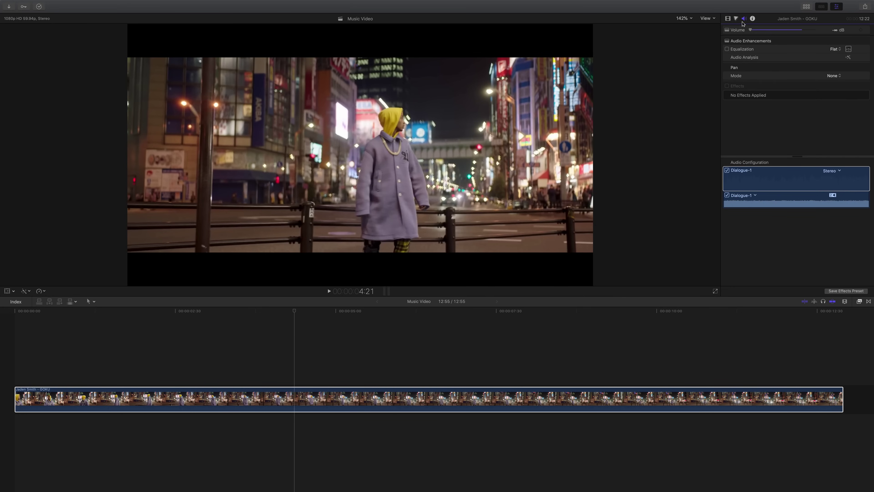
click(736, 19)
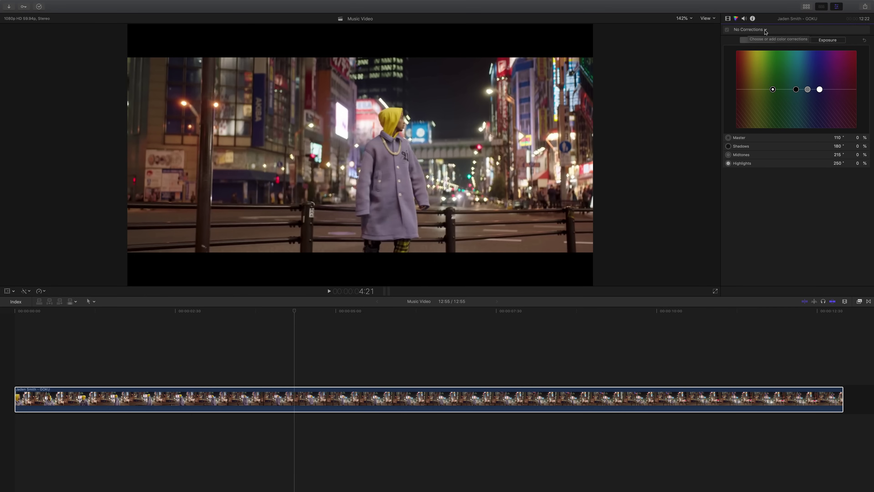
Add a Color Board correction and attach a colour mask to it
click(765, 31)
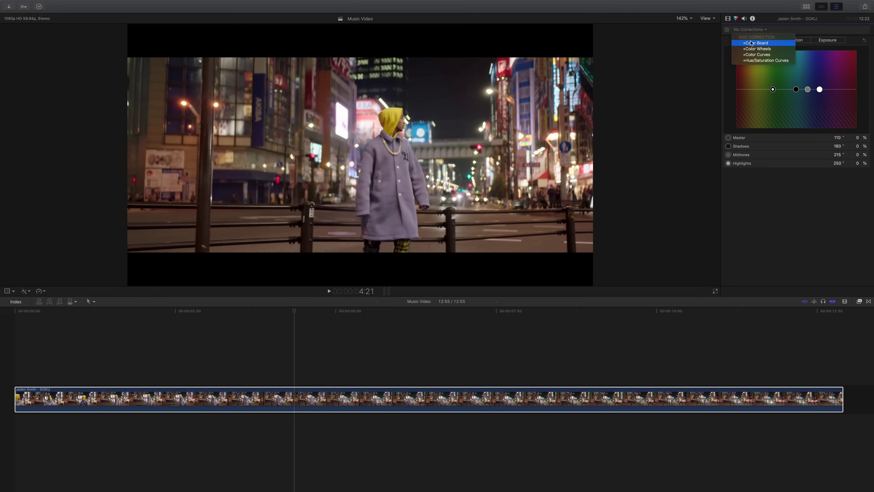
click(769, 43)
click(867, 31)
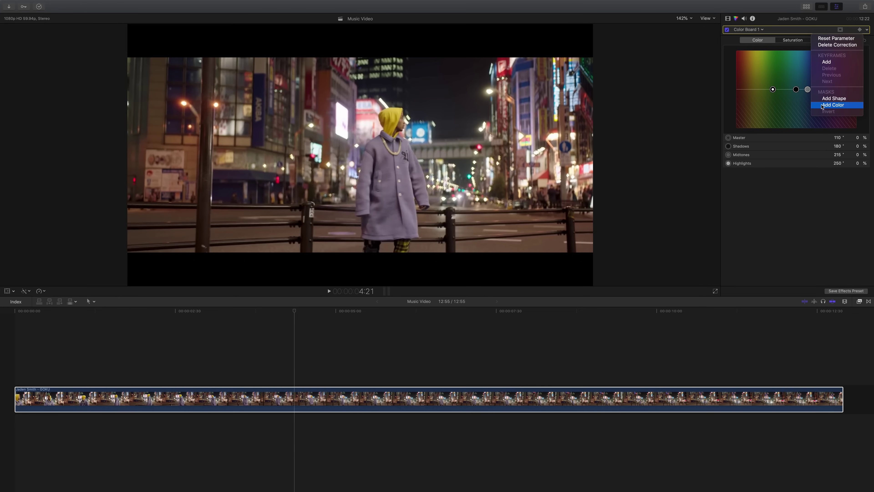
click(828, 107)
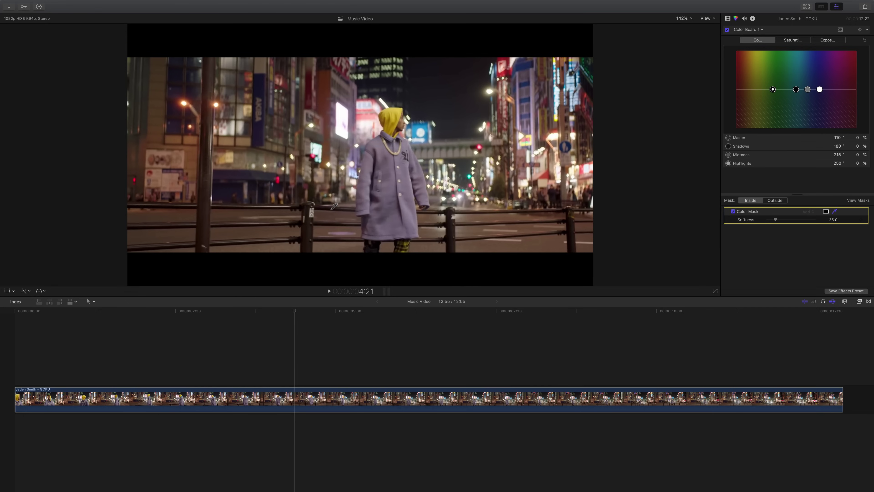
Scrub through the clip, then return the playhead to its very first frame
drag(294, 313, 6, 316)
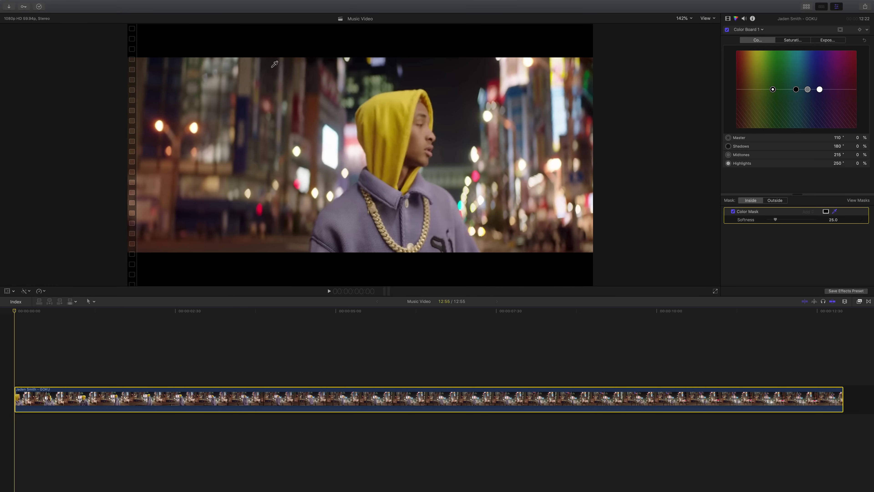
drag(51, 312, 173, 315)
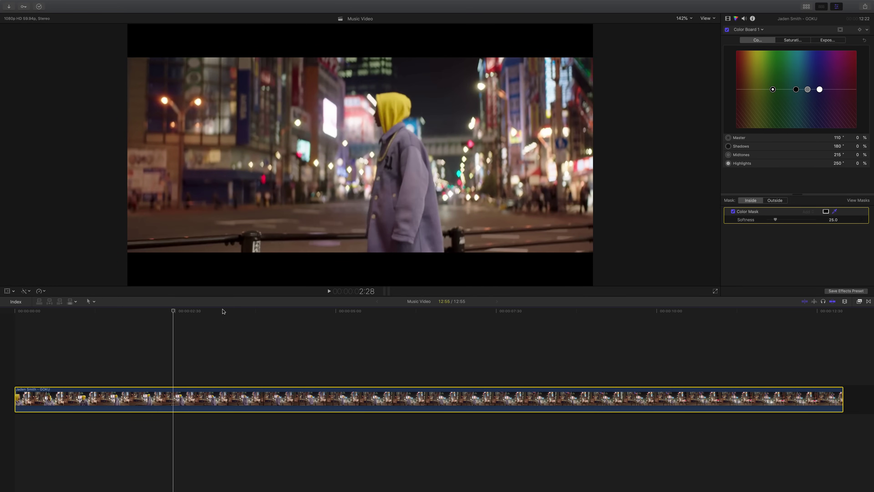
drag(234, 312, 313, 312)
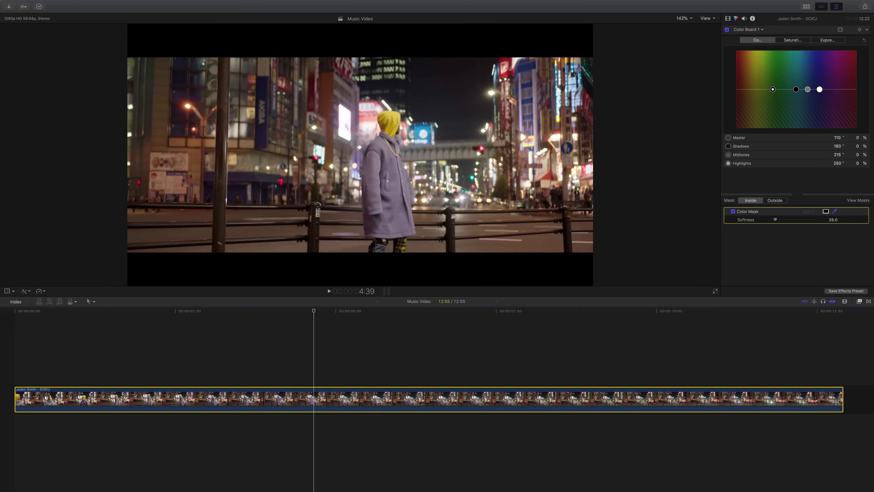
drag(143, 314, 12, 315)
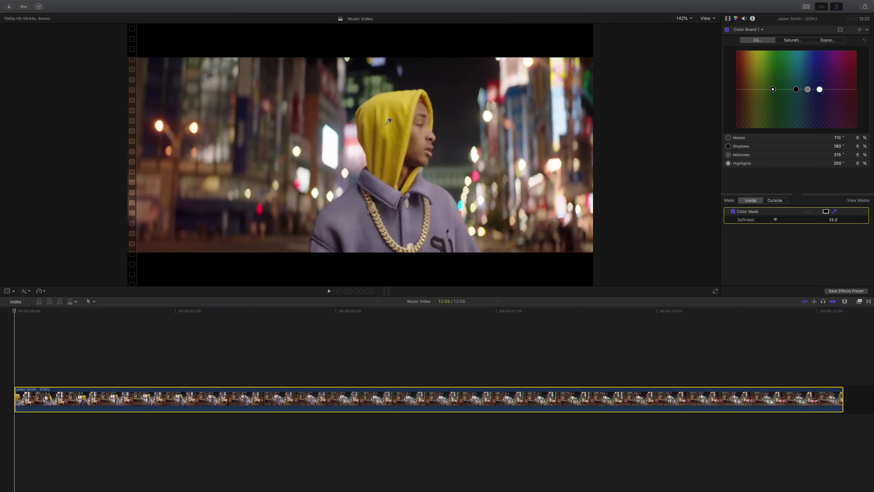
Sample the yellow hood with the colour mask eyedropper in the viewer
drag(384, 124, 404, 142)
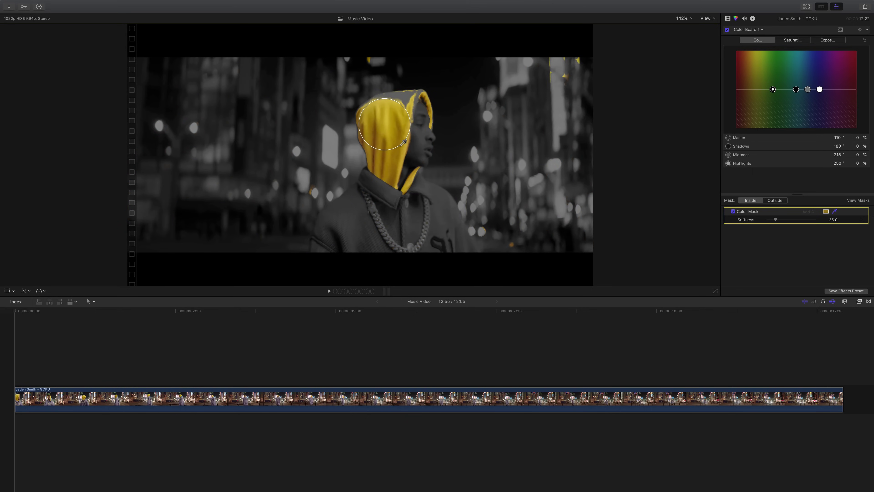
drag(403, 142, 403, 142)
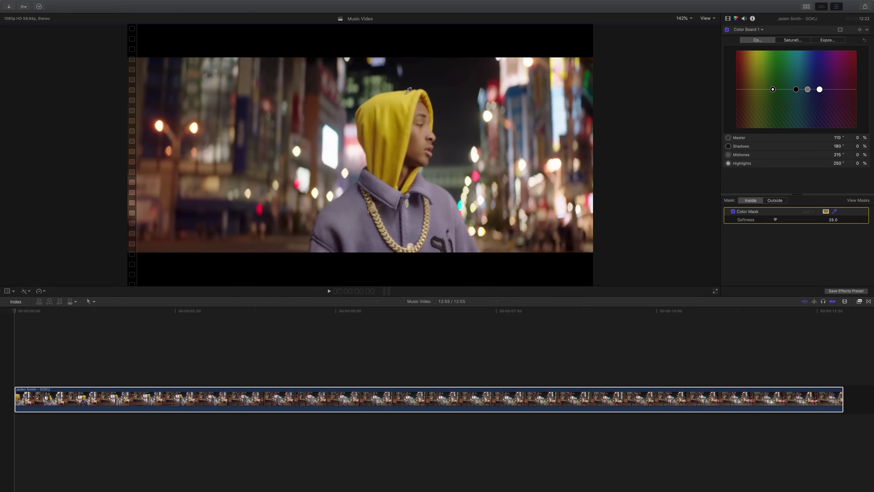
drag(404, 92, 422, 92)
click(15, 312)
Set the Saturation mask to Outside and drop Master saturation to -100%
drag(16, 311, 70, 313)
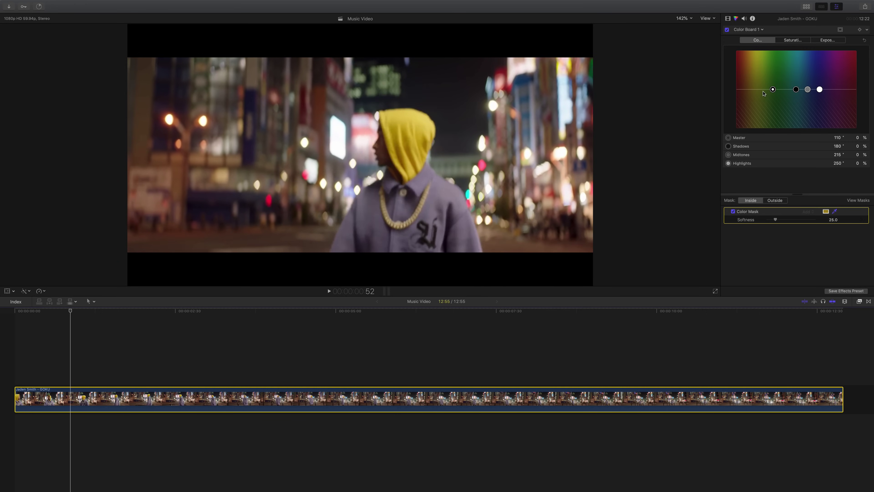
click(787, 41)
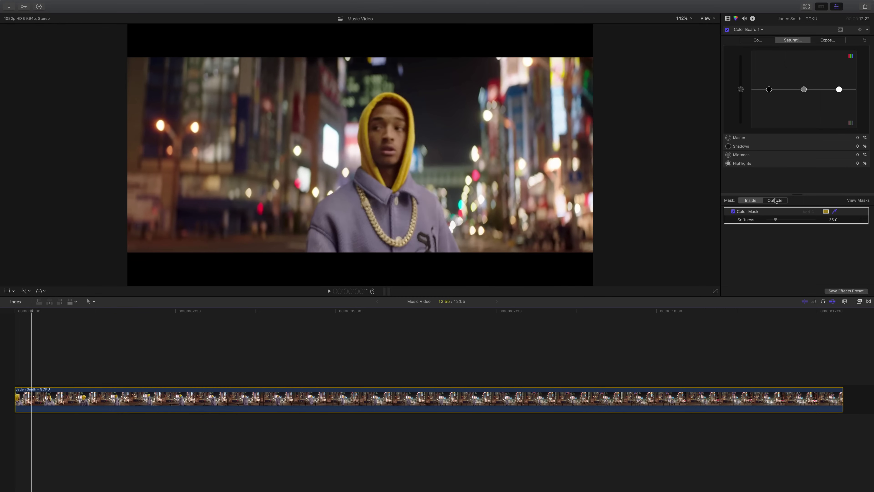
click(775, 200)
drag(741, 89, 741, 128)
Move slightly into the clip and resample the yellow hood for the colour mask
click(14, 311)
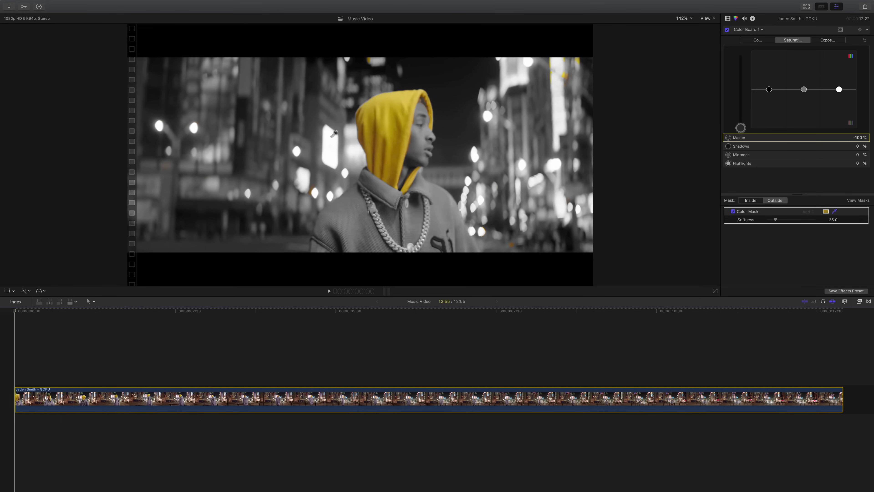
drag(13, 311, 79, 316)
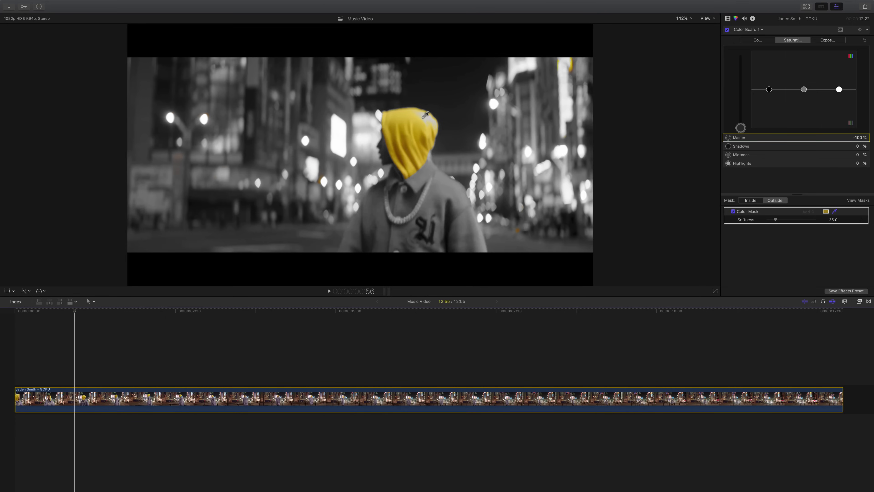
drag(423, 117, 426, 119)
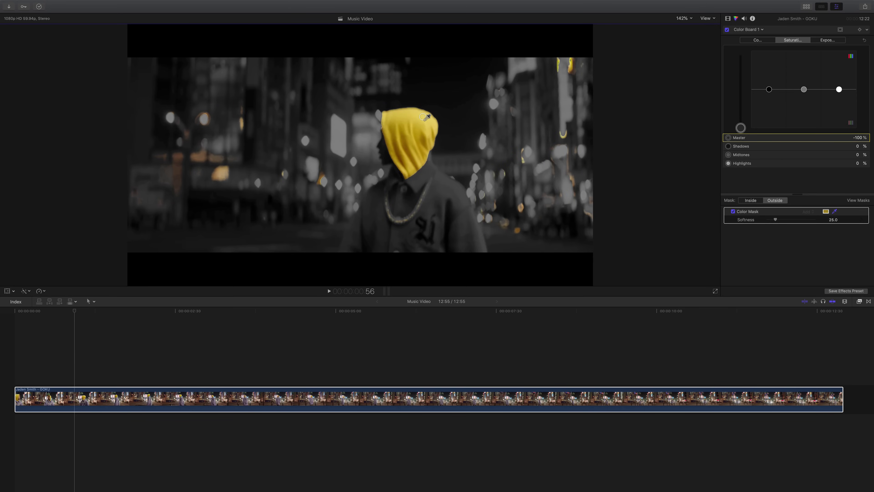
drag(423, 119, 424, 118)
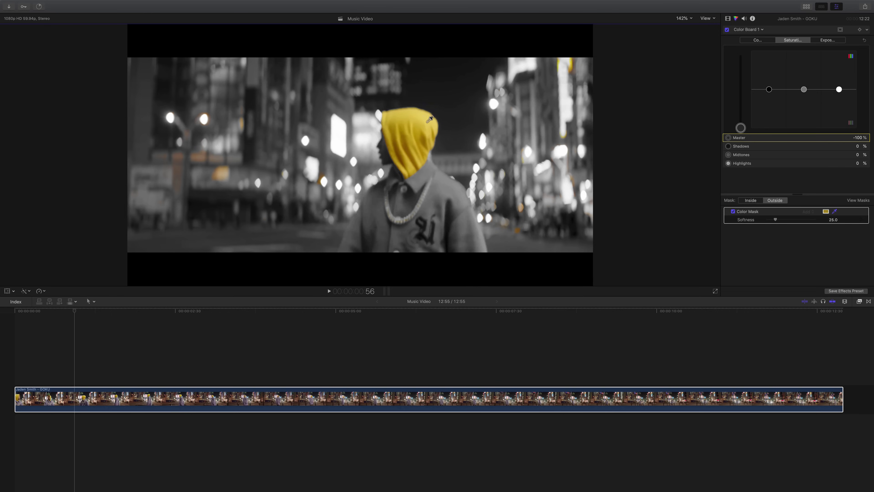
click(74, 306)
key(space)
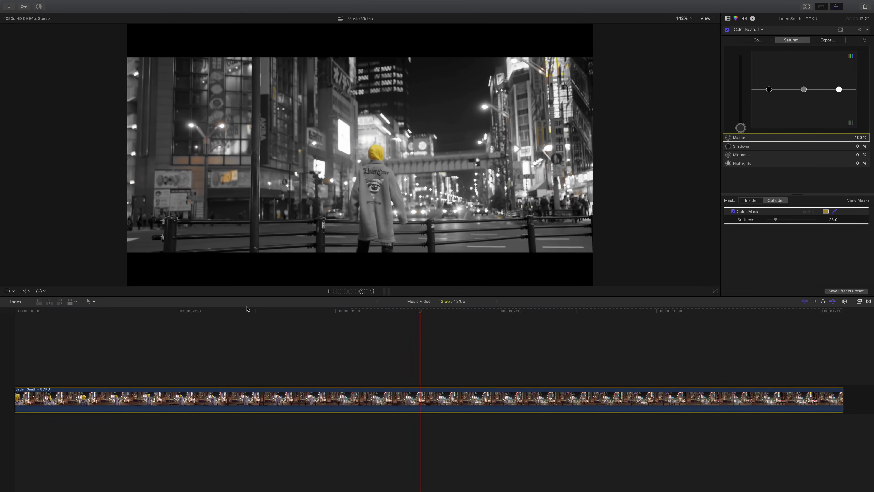
key(space)
click(207, 311)
click(193, 312)
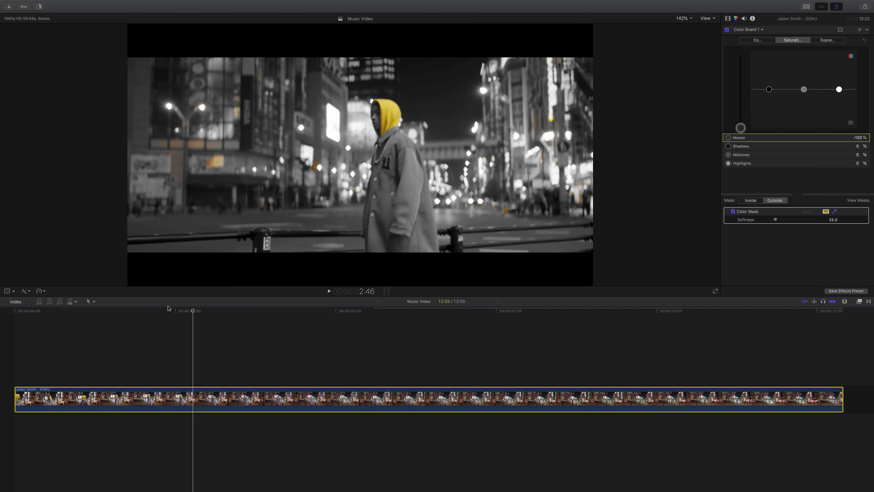
drag(167, 311, 36, 314)
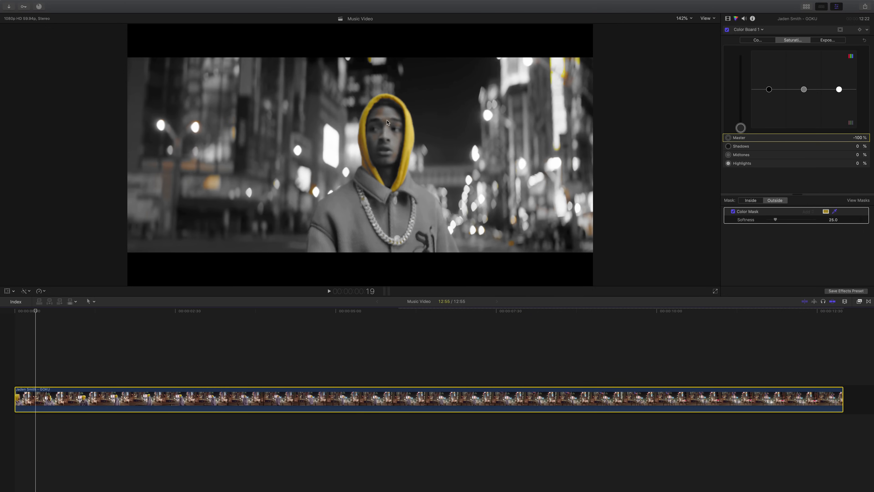
Add the face's skin tone as an extra colour-mask sample, then return to the first frame
click(769, 213)
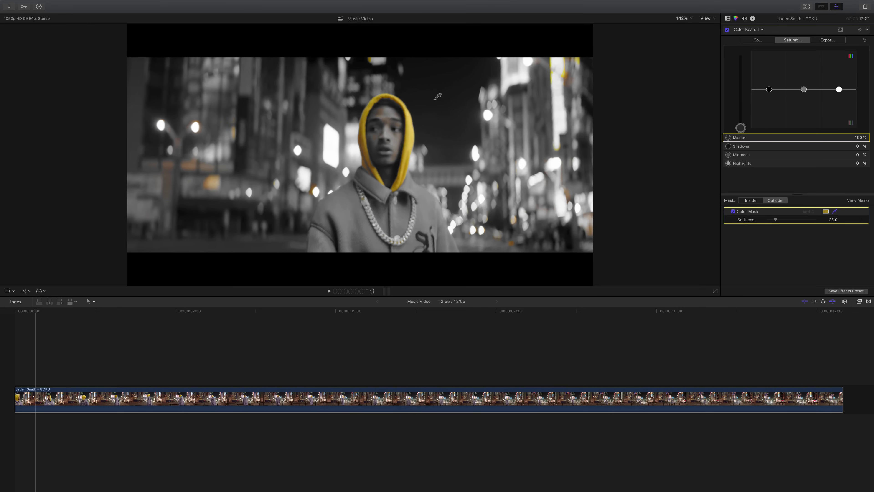
alt+click(383, 112)
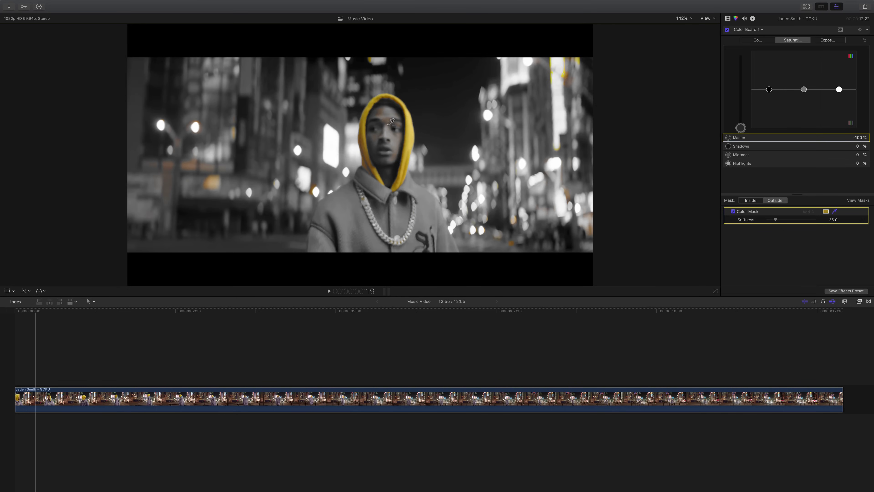
alt+click(389, 118)
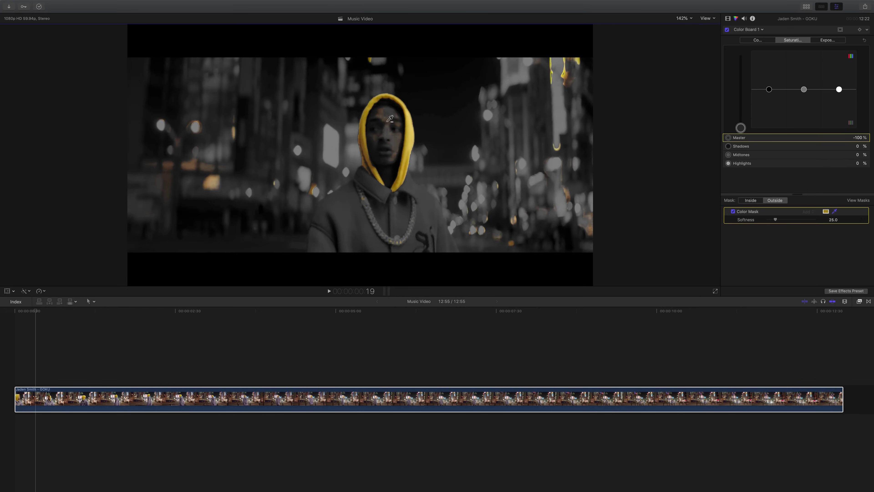
mouse_move(391, 123)
mouse_down()
mouse_move(390, 133)
mouse_move(386, 116)
mouse_up()
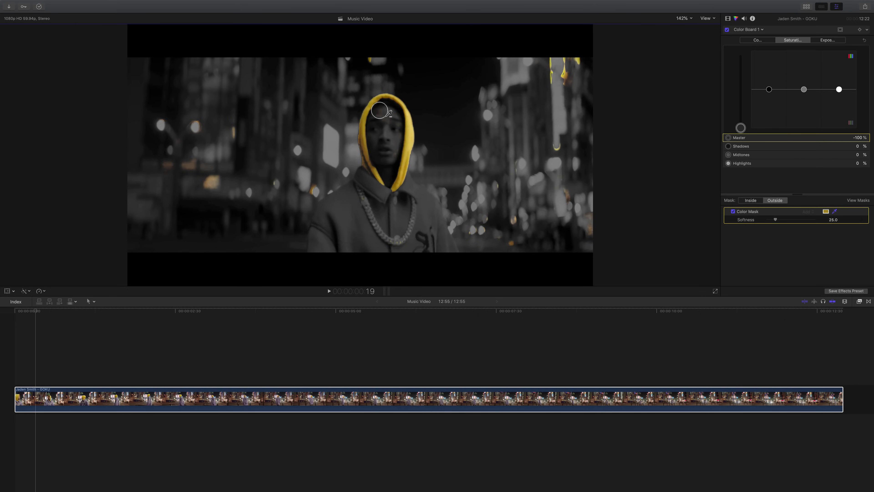
drag(389, 114, 389, 114)
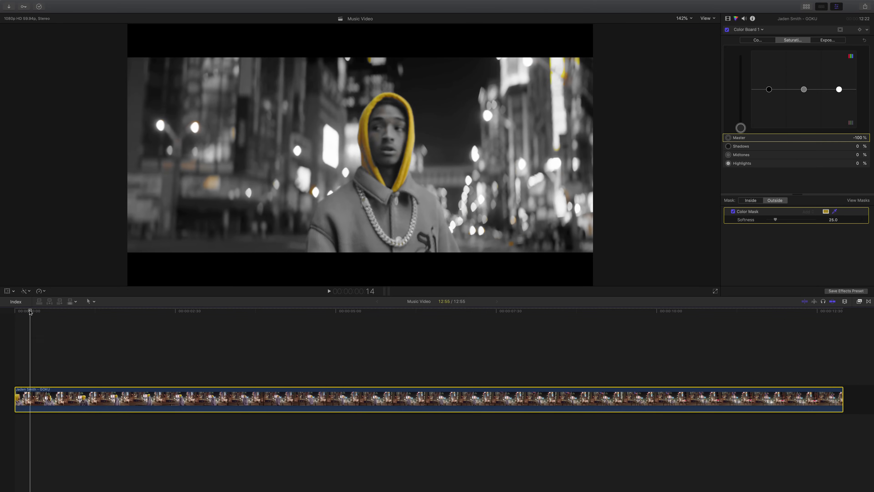
click(21, 311)
drag(22, 311, 9, 314)
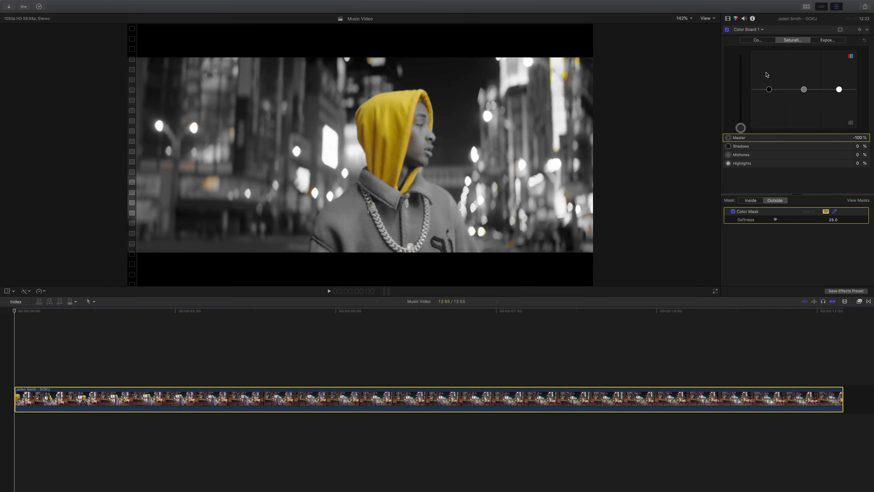
Add a circular shape mask and move it onto the yellow hood
click(867, 30)
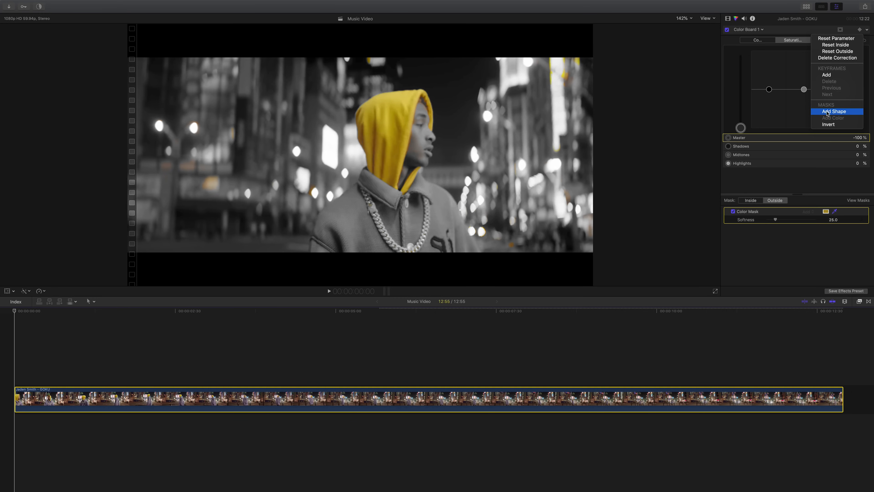
click(836, 114)
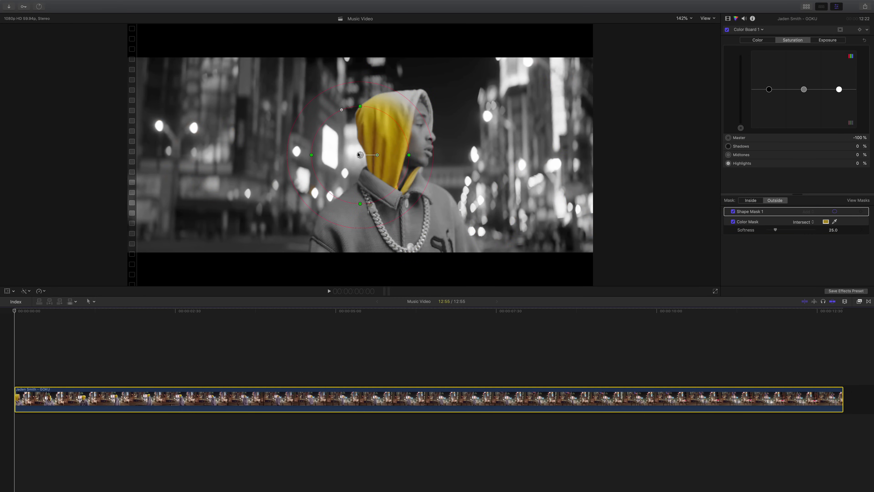
drag(360, 155, 202, 120)
drag(208, 229, 424, 83)
drag(418, 185, 388, 133)
Enlarge the circle around the hood, nudge it into place, and adjust its feathered edge
drag(421, 172, 426, 179)
drag(397, 128, 398, 134)
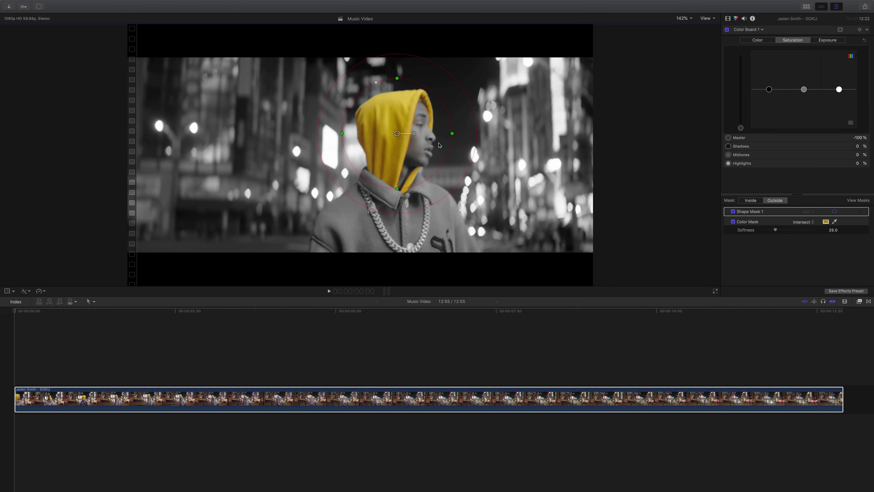
drag(399, 134, 399, 137)
drag(455, 137, 458, 137)
mouse_move(471, 182)
mouse_down()
mouse_move(478, 186)
mouse_move(439, 161)
mouse_move(462, 183)
mouse_move(456, 179)
mouse_up()
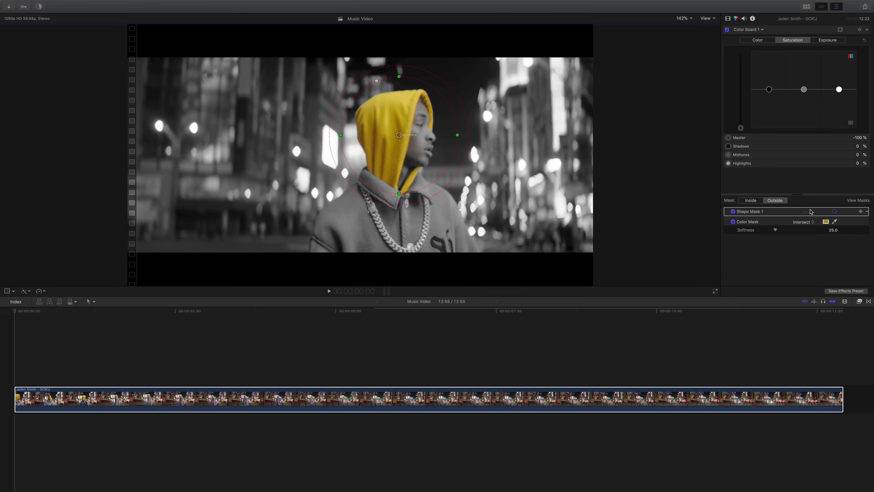
Keyframe the shape mask, then at a later frame move it right and shrink it around the hood
click(861, 212)
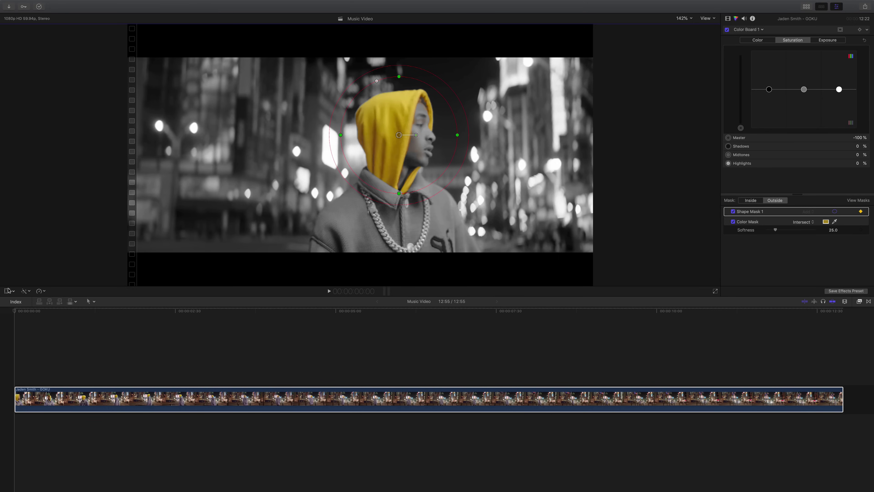
click(14, 312)
drag(18, 312, 81, 312)
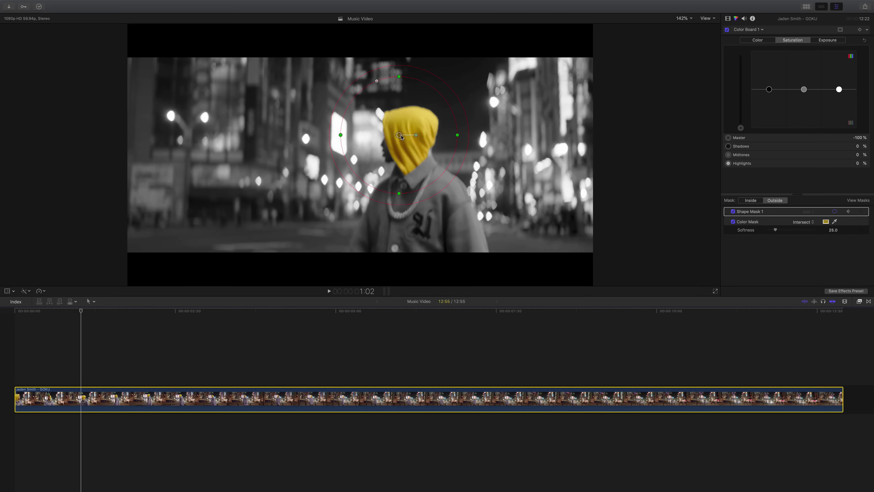
drag(402, 136, 414, 137)
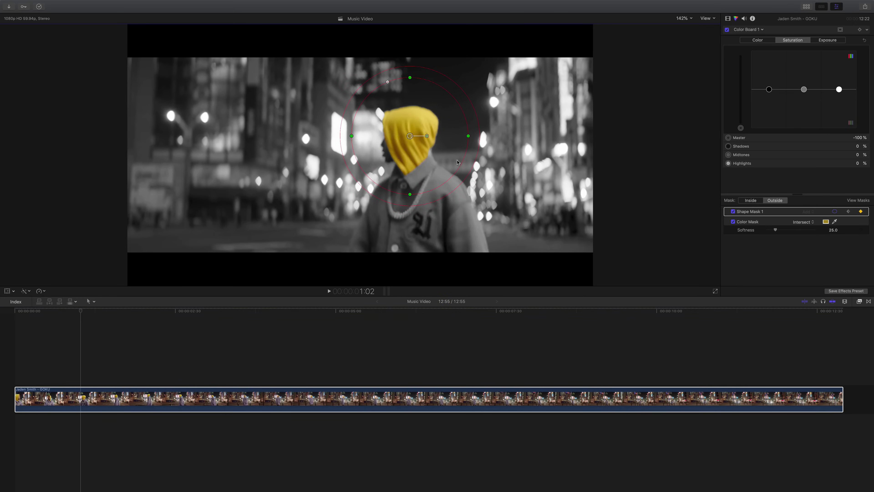
drag(458, 164, 447, 162)
At a further frame where he walks, move the circle up-left and shrink it to the hood
drag(80, 311, 154, 311)
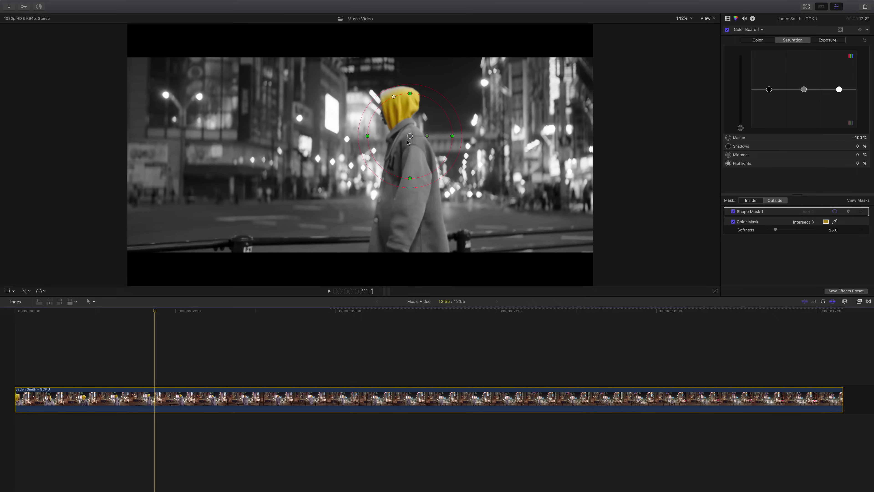
drag(408, 141, 399, 114)
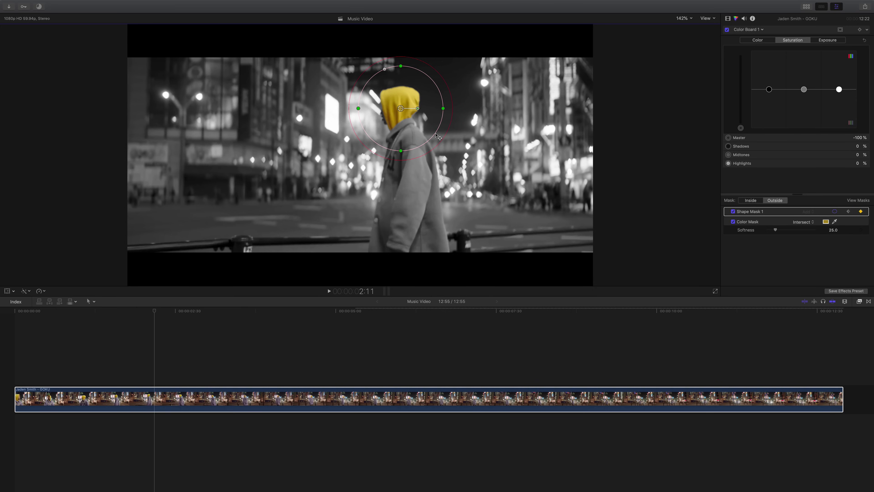
drag(437, 136, 427, 128)
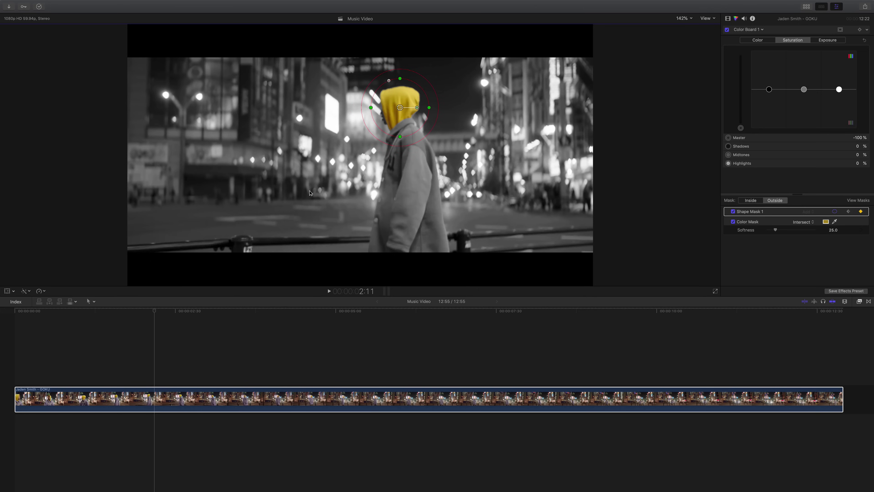
Play ahead and move the mask left onto the hood, then recheck an earlier frame and shift it right
key(space)
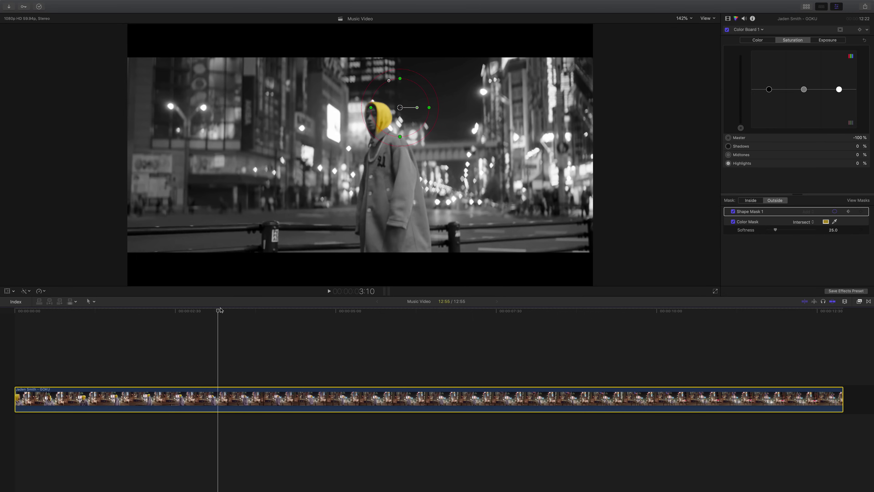
key(space)
drag(400, 109, 383, 117)
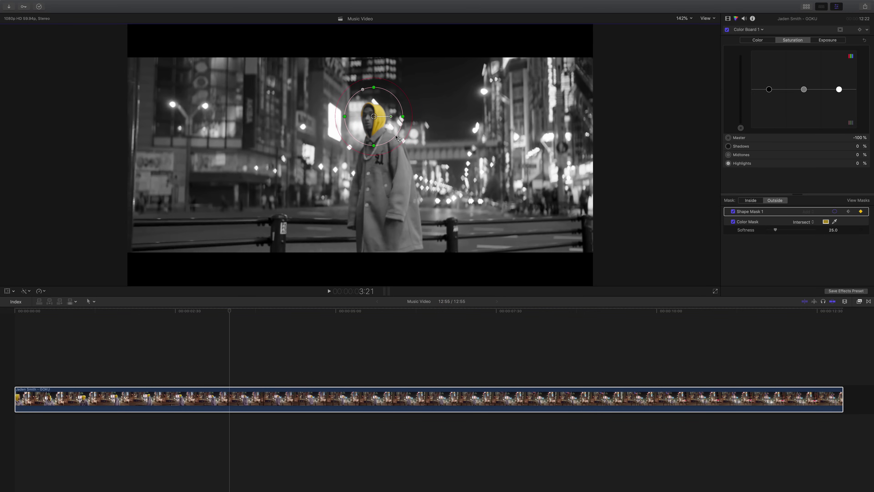
drag(234, 311, 276, 314)
drag(374, 118, 387, 117)
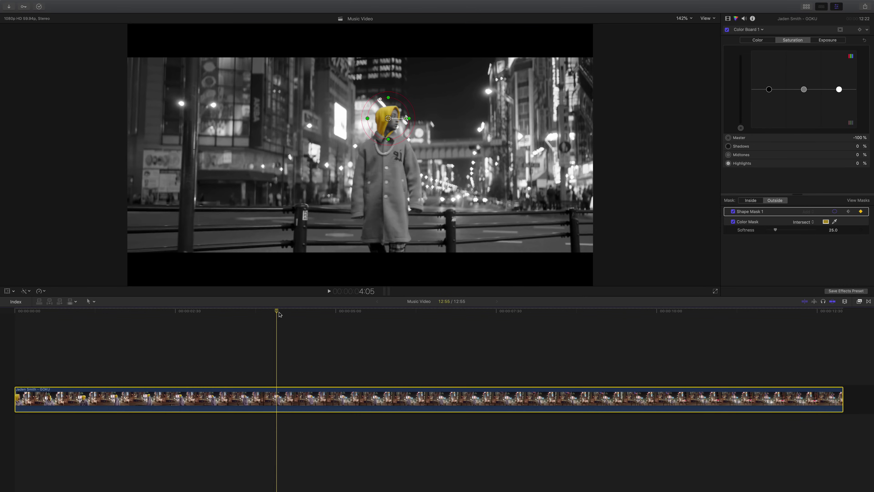
At later frames, nudge the circle down-left and right so it stays on the hood
drag(276, 309, 332, 310)
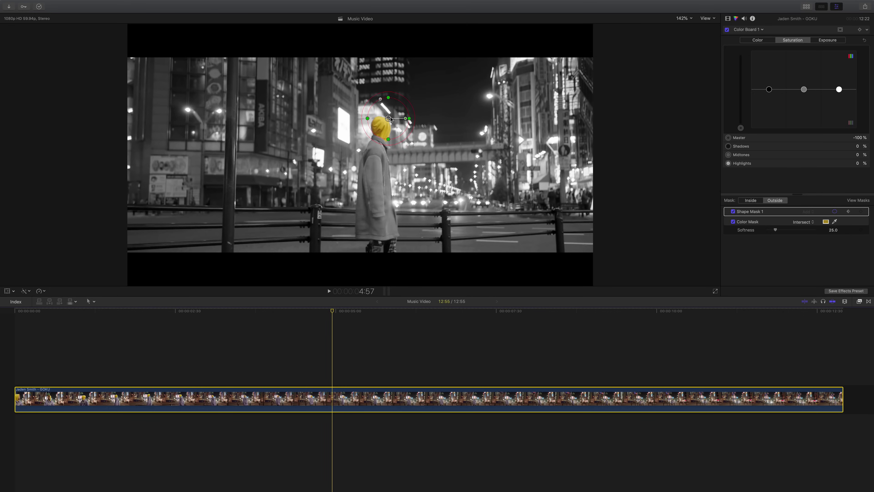
drag(389, 118, 383, 126)
drag(334, 309, 297, 311)
drag(386, 119, 389, 119)
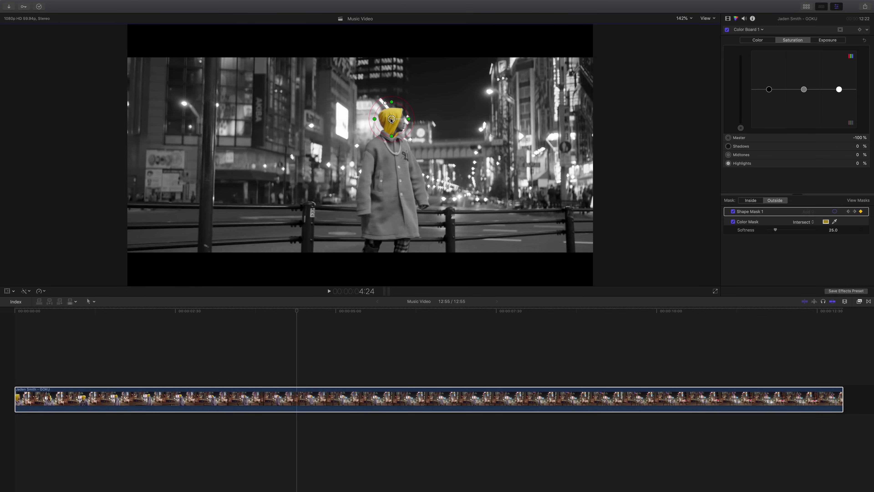
drag(299, 307, 14, 313)
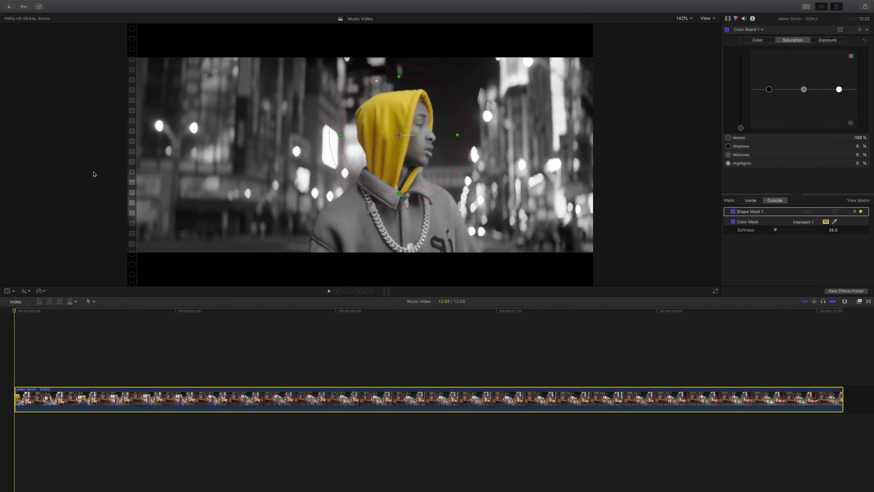
key(space)
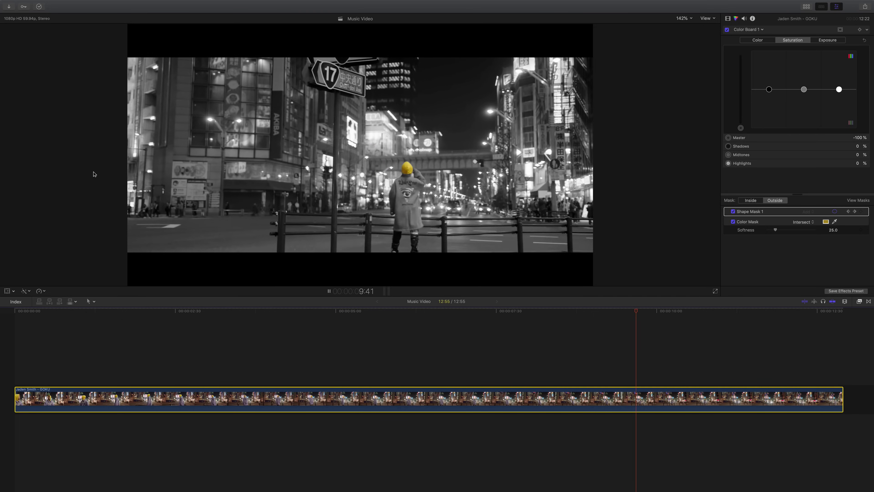
key(space)
drag(232, 314, 31, 313)
key(Home)
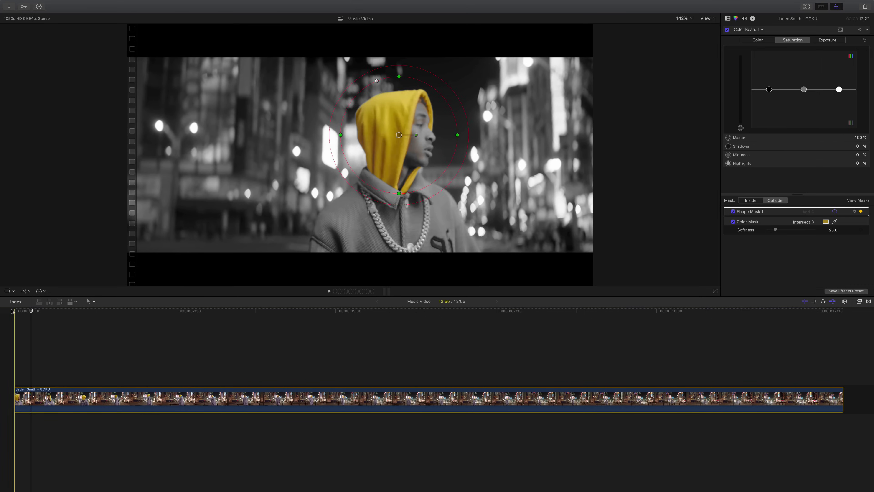
click(727, 29)
key(space)
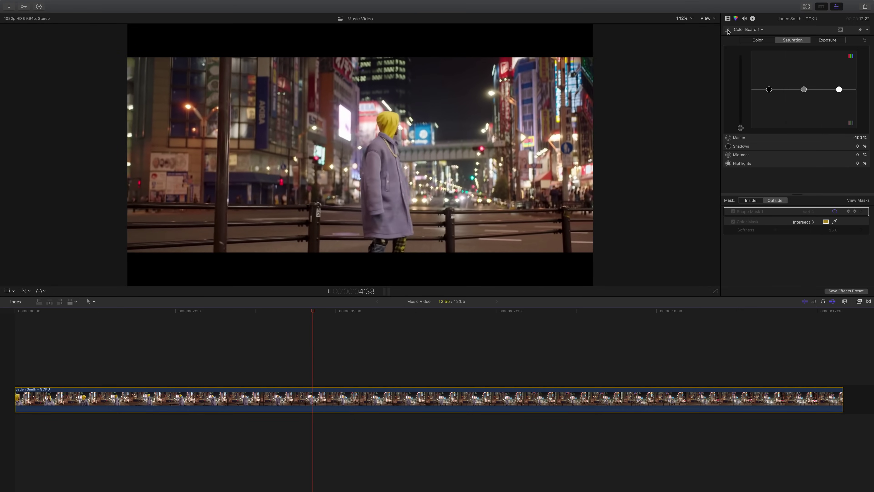
click(727, 30)
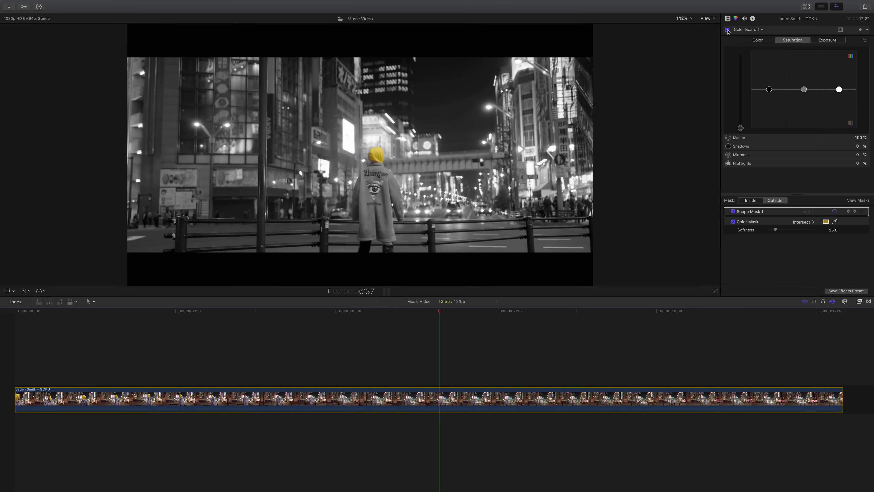
click(727, 29)
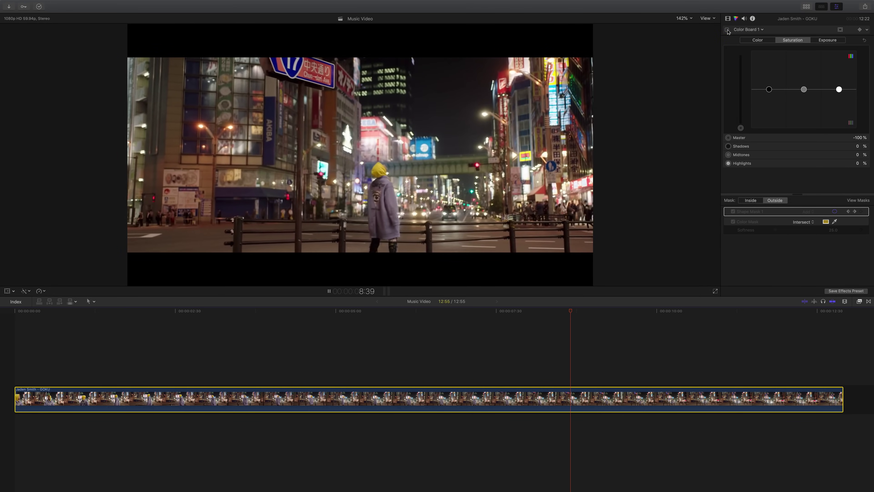
click(727, 29)
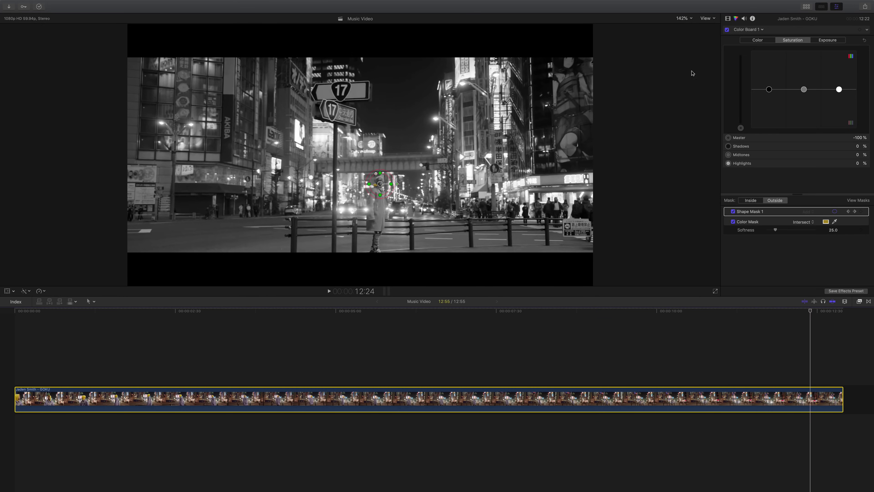
click(590, 312)
drag(548, 316, 255, 316)
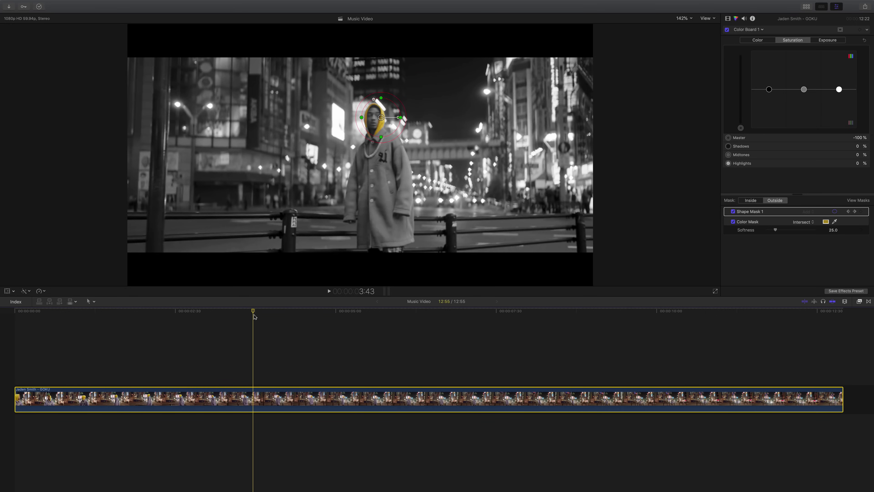
drag(434, 314, 529, 312)
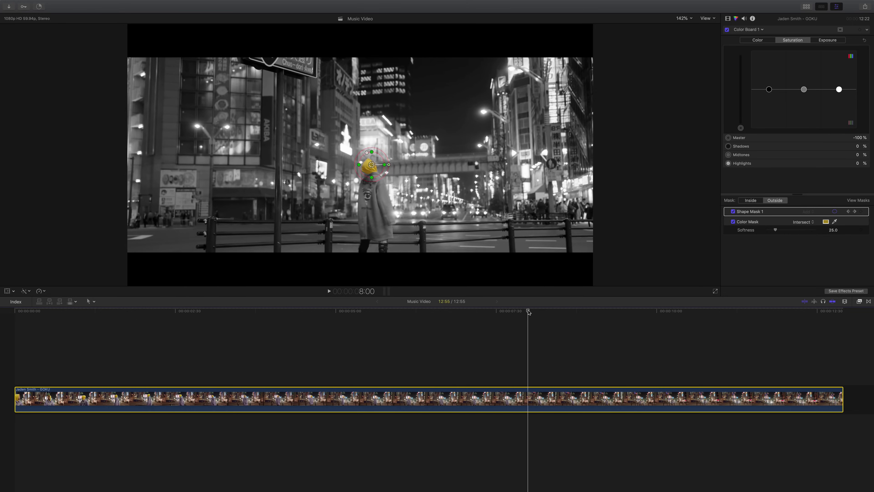